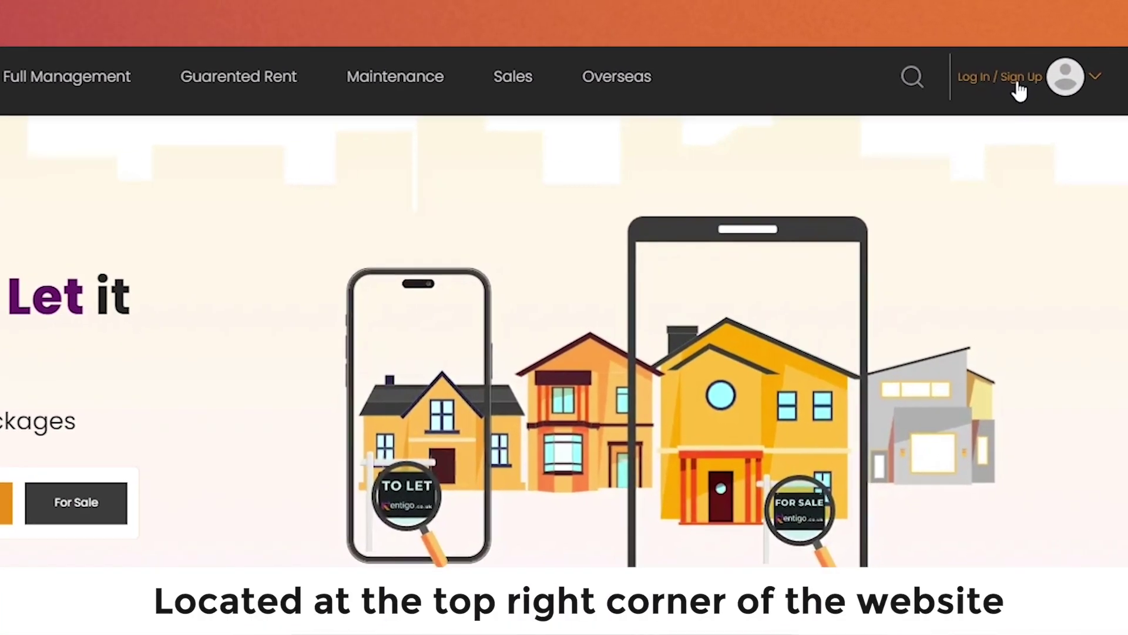
Open the Rentigo Log In page from the Log In / Sign Up menu.
click(1012, 91)
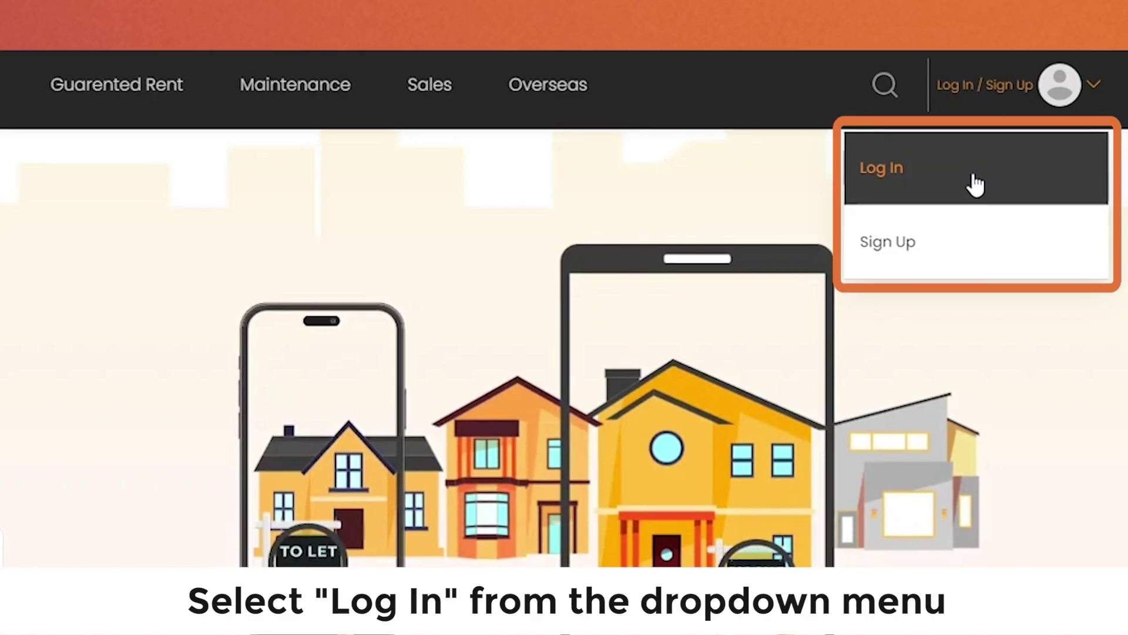
click(975, 184)
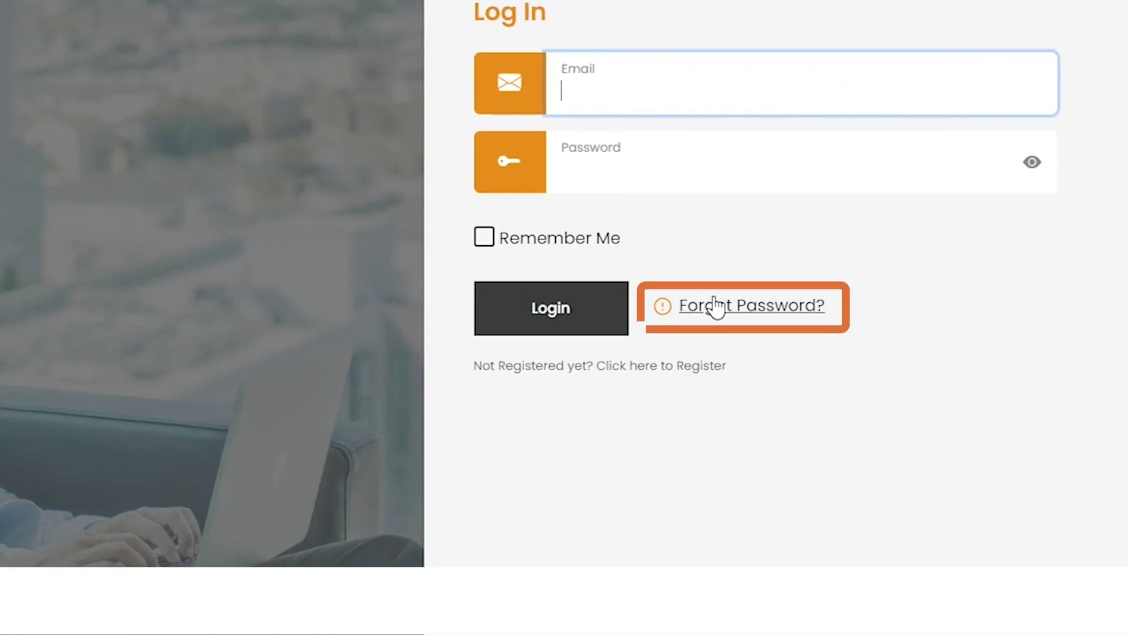
Request a password reset through Forgot Password? to reach the Reset Password form.
click(718, 306)
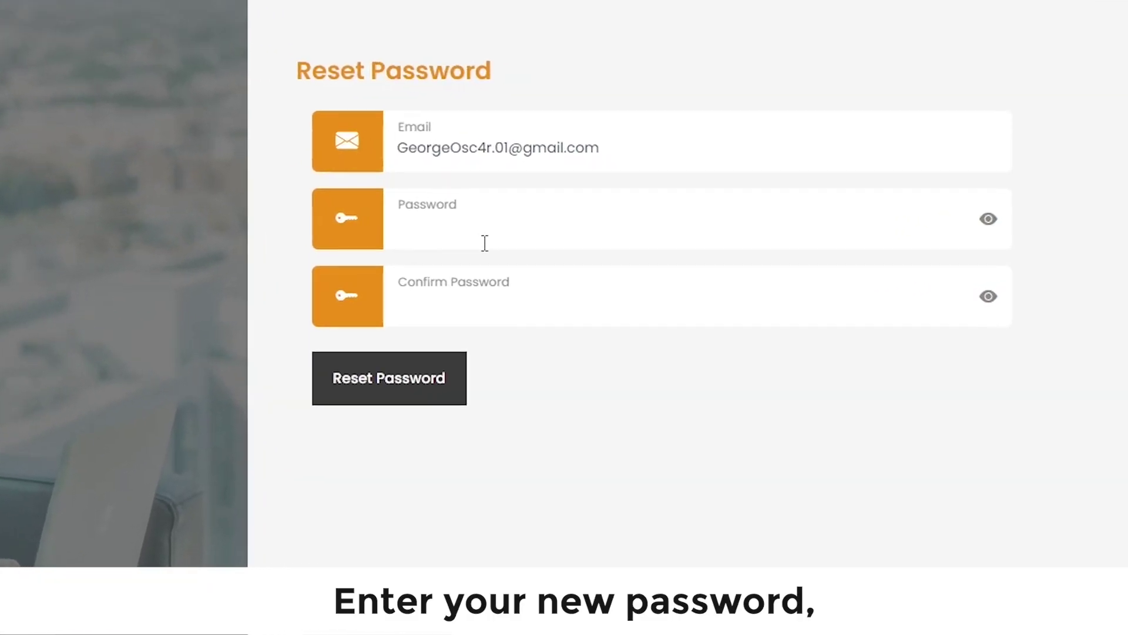
Enter and confirm the new password, submit the reset, and enter it on Log In.
click(663, 223)
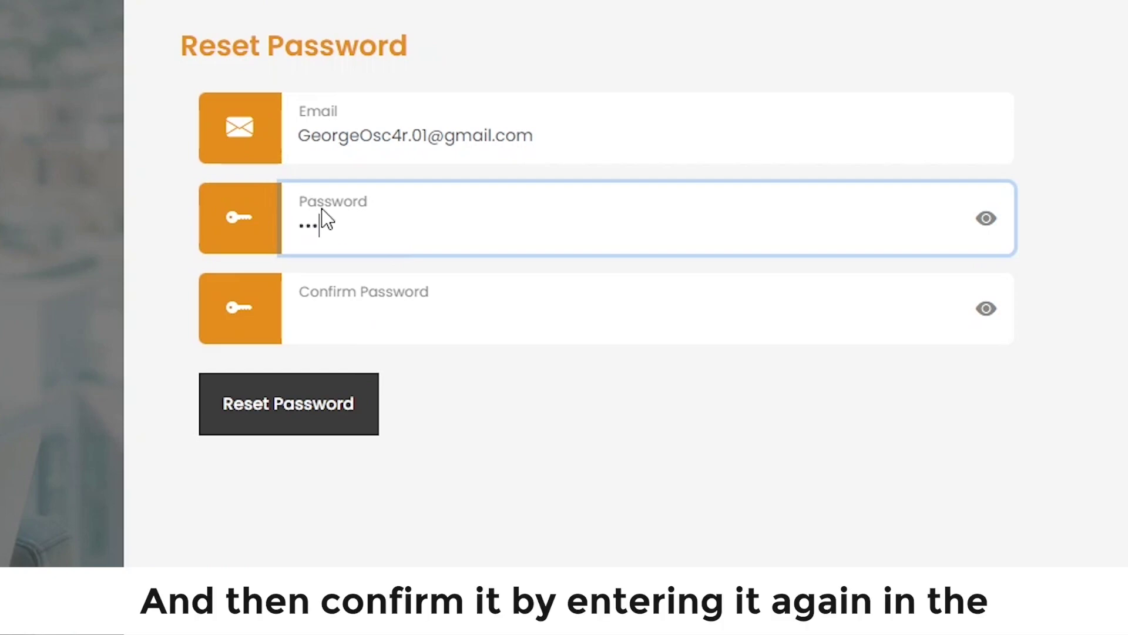
click(391, 335)
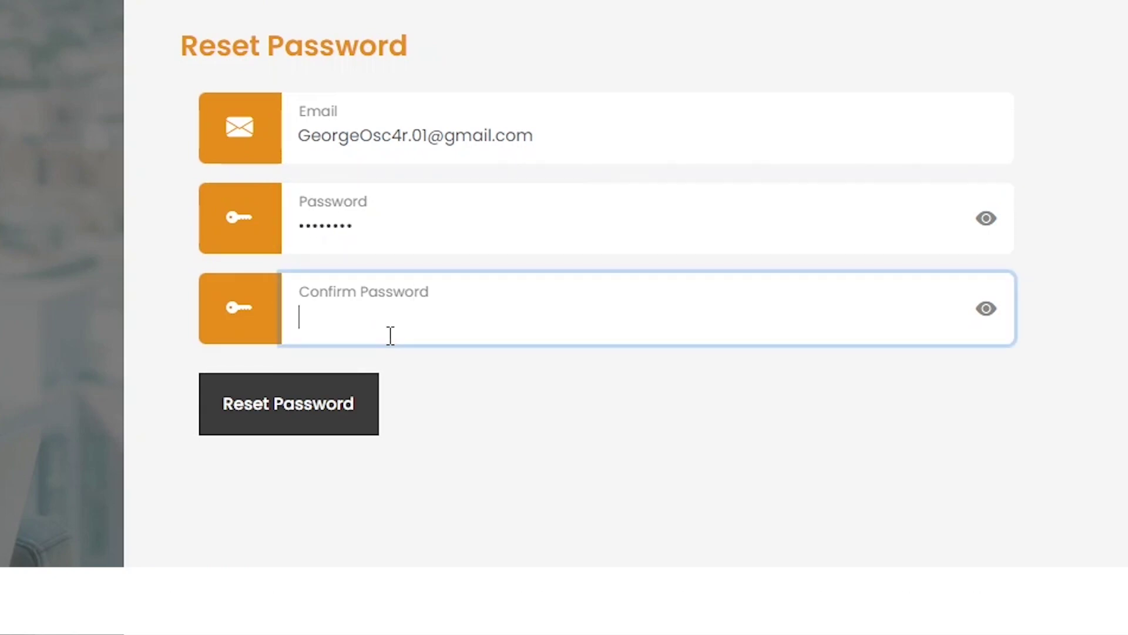
click(330, 423)
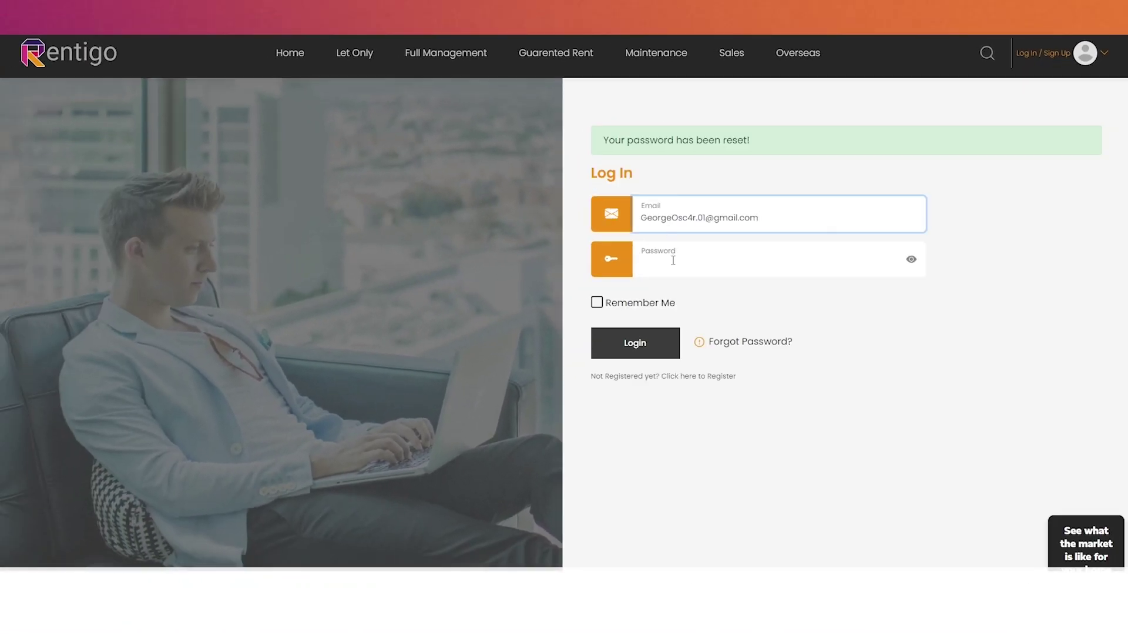
click(673, 264)
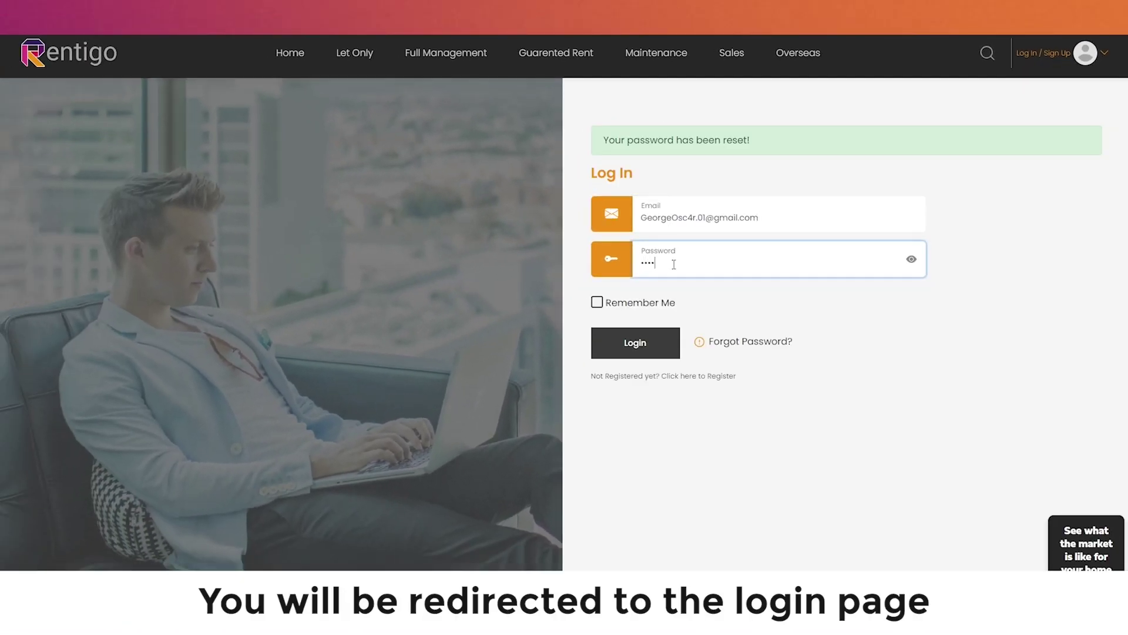
text(••)
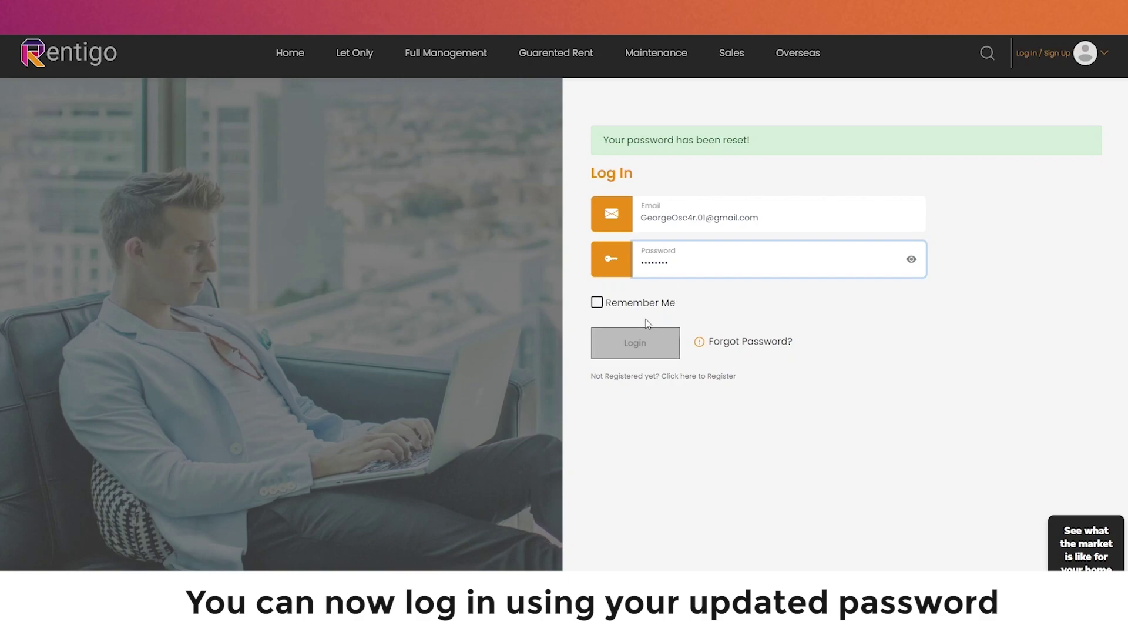